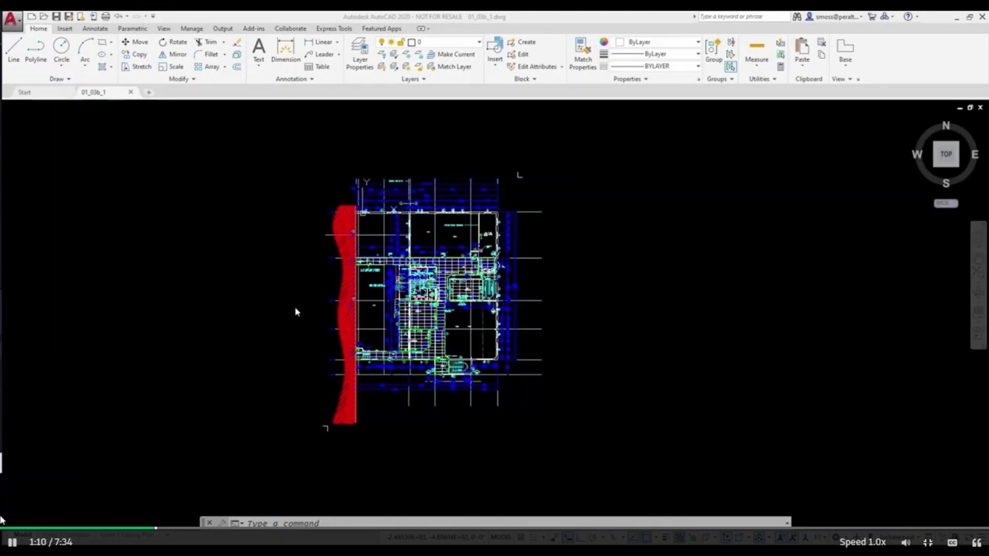
# Look through the drawing's full layer list, from layer 0 to Wall Base (2).
pyautogui.click(470, 44)
pyautogui.click(470, 44)
pyautogui.click(470, 45)
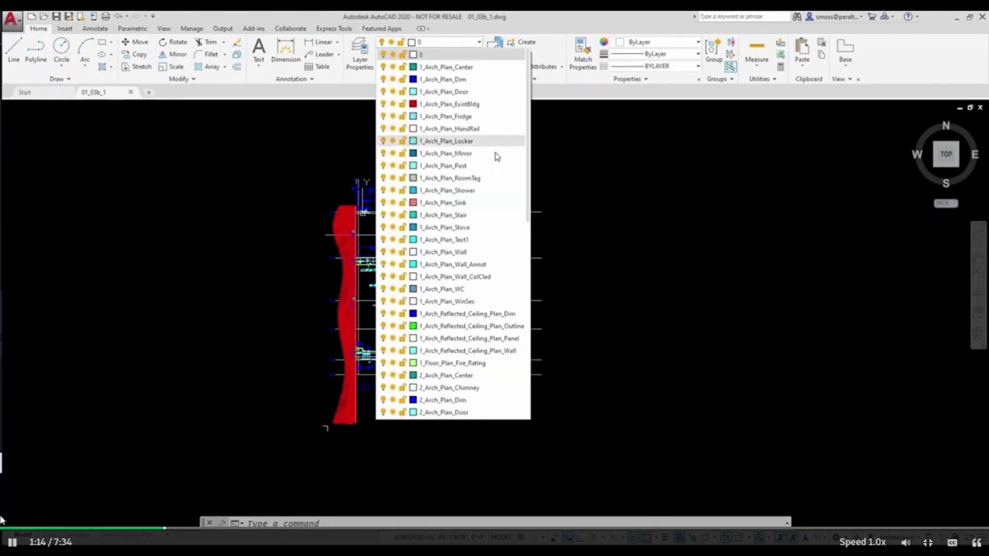
pyautogui.scroll(-8, 496, 156)
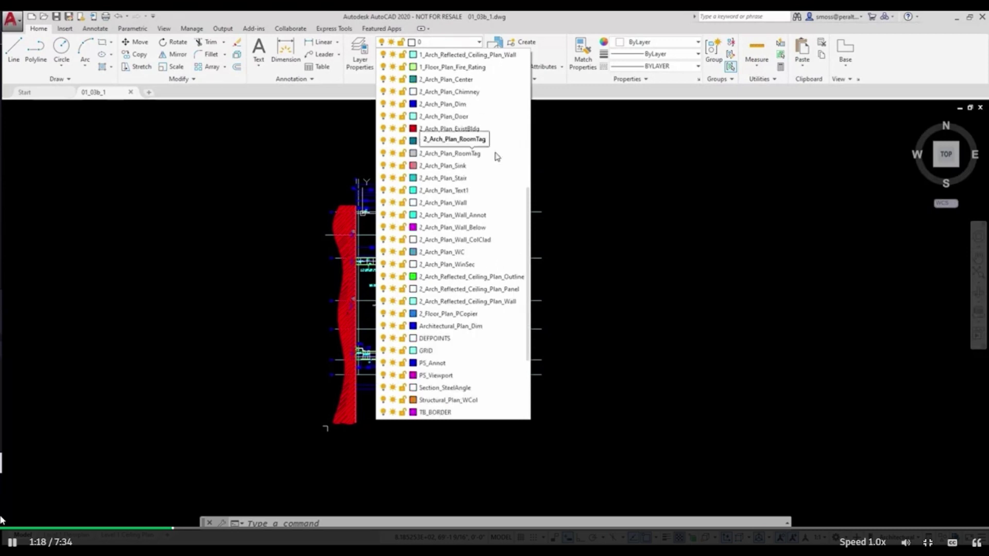
pyautogui.scroll(-4, 497, 156)
pyautogui.scroll(2, 496, 157)
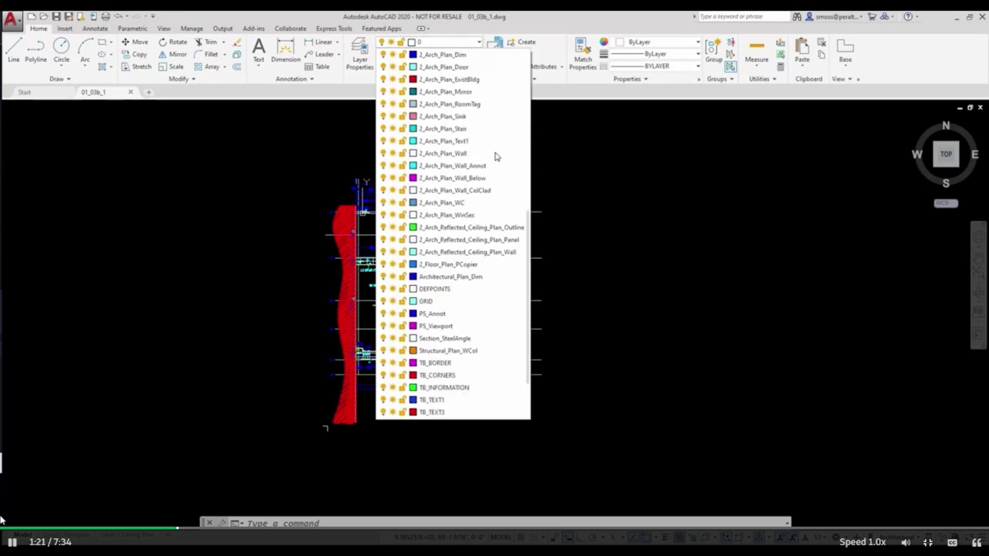
pyautogui.scroll(5, 497, 157)
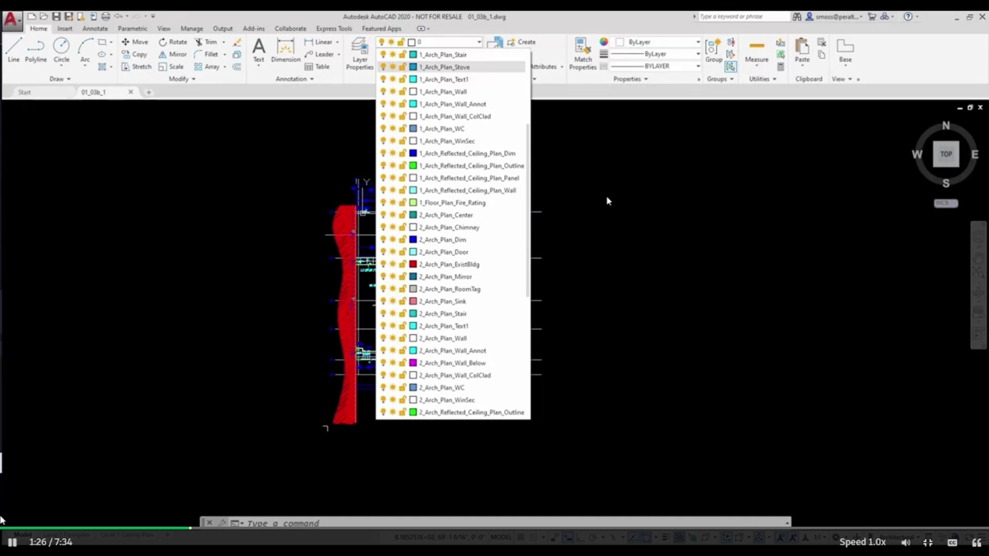
pyautogui.scroll(-3, 522, 201)
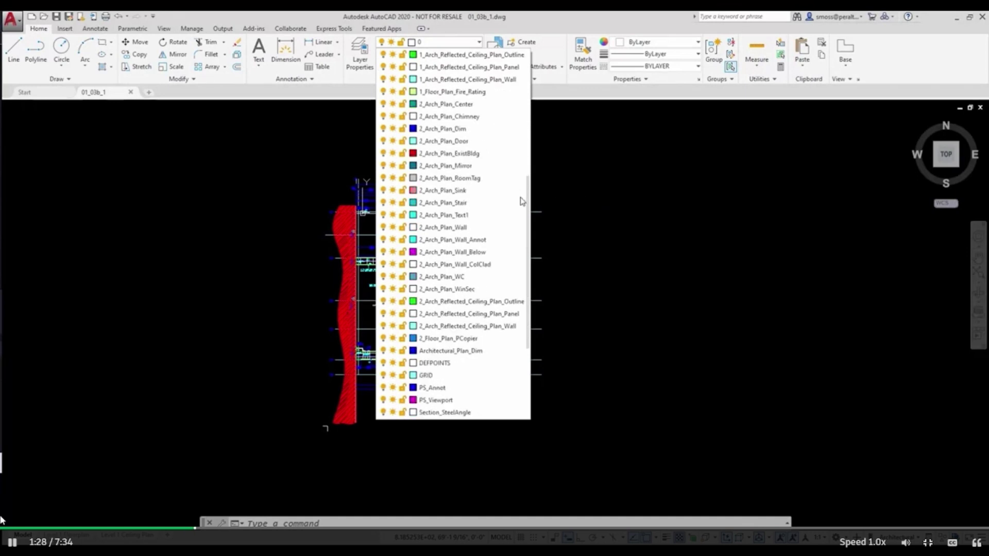
pyautogui.scroll(-4, 521, 201)
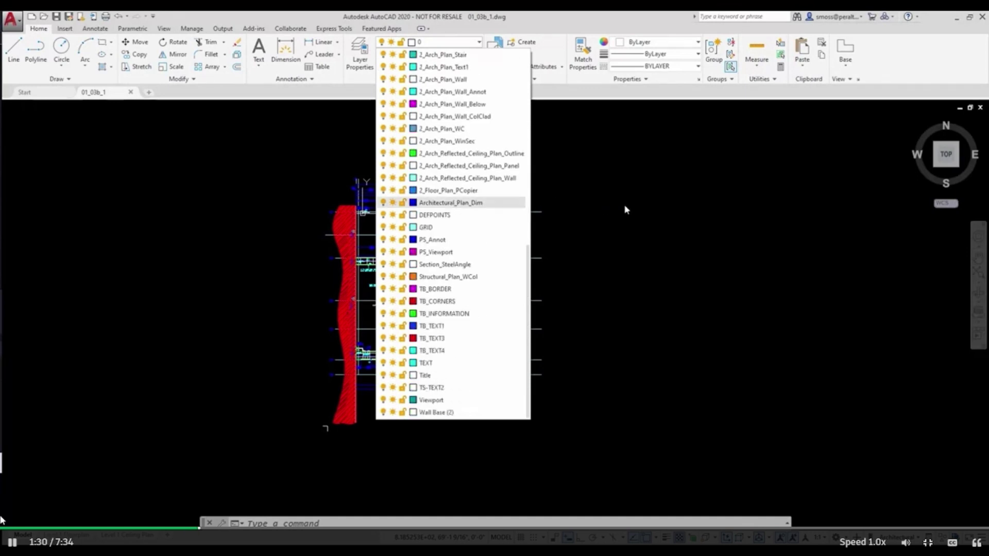
pyautogui.click(627, 210)
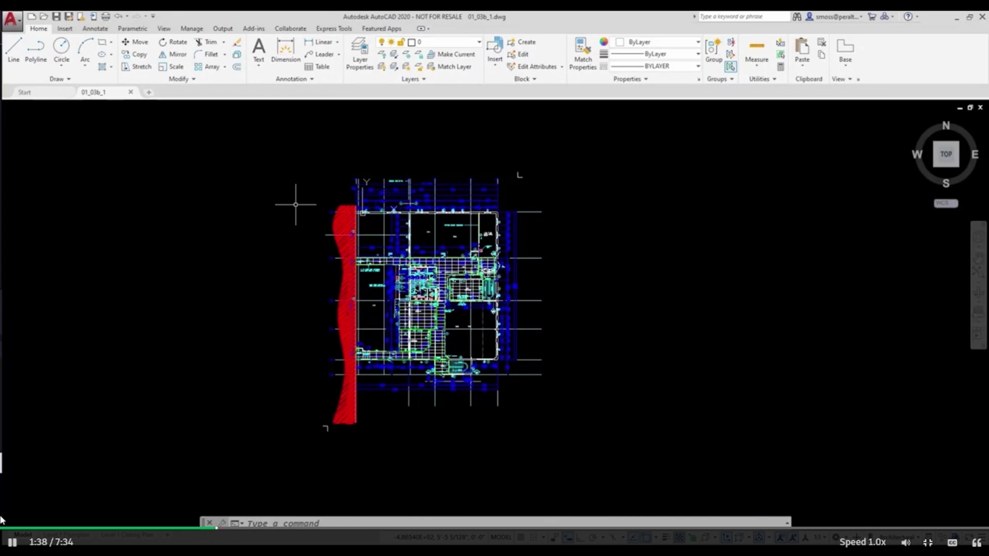
# Create a layer properties filter named 1_Arch_Reflected that matches layer names beginning with 1_Arch_Ref*.
pyautogui.click(359, 55)
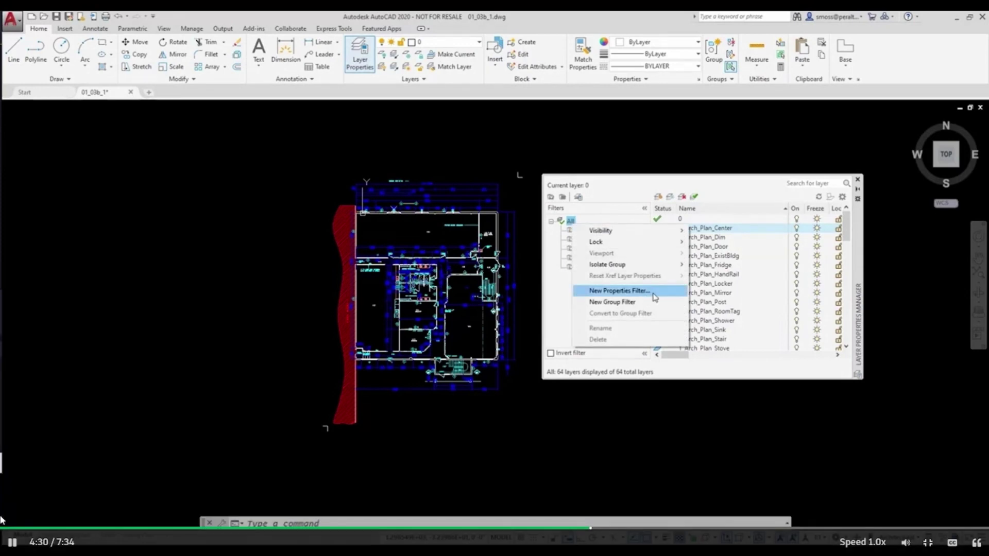
pyautogui.click(653, 292)
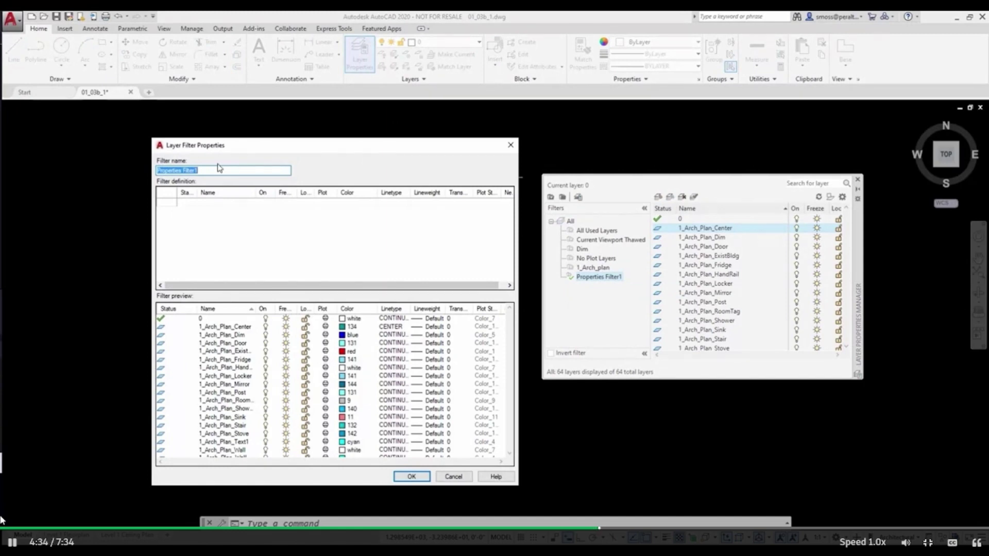
pyautogui.write('1_Arch_Reflected')
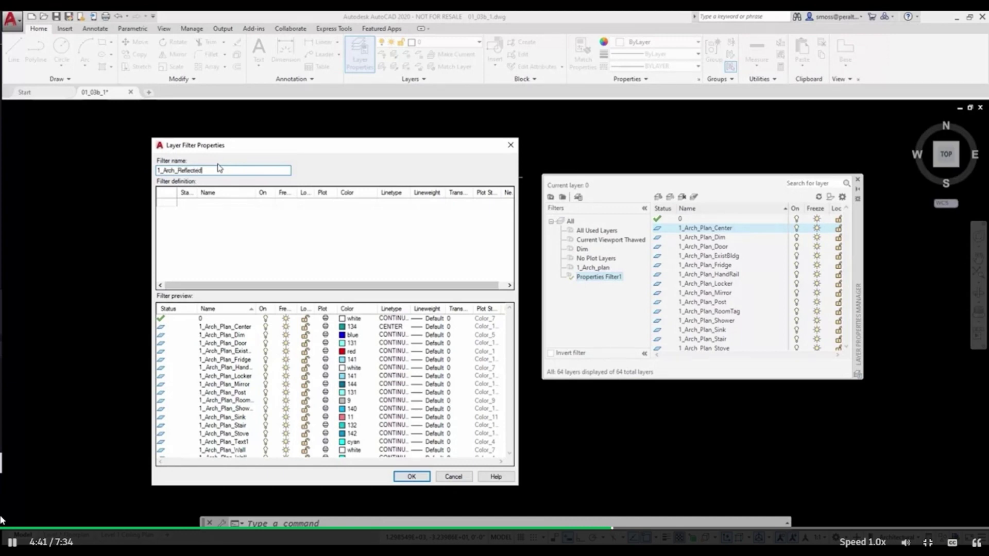
pyautogui.click(220, 205)
pyautogui.write('1_Arch_')
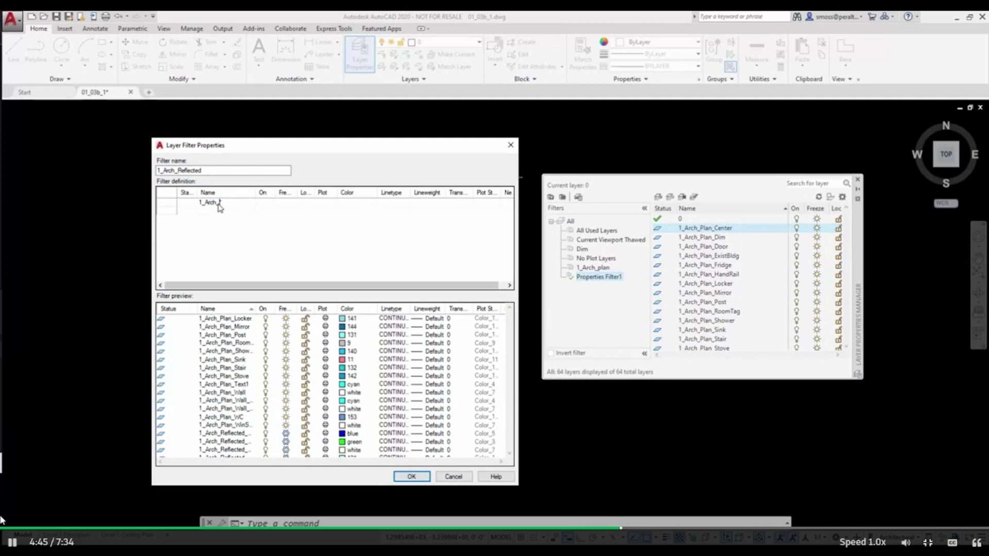
pyautogui.write('Ref')
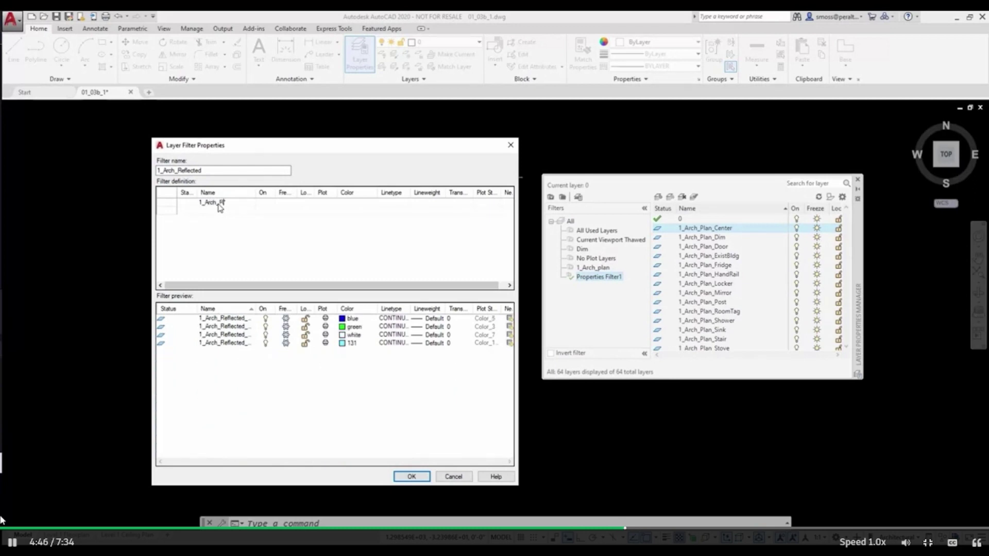
pyautogui.write('*')
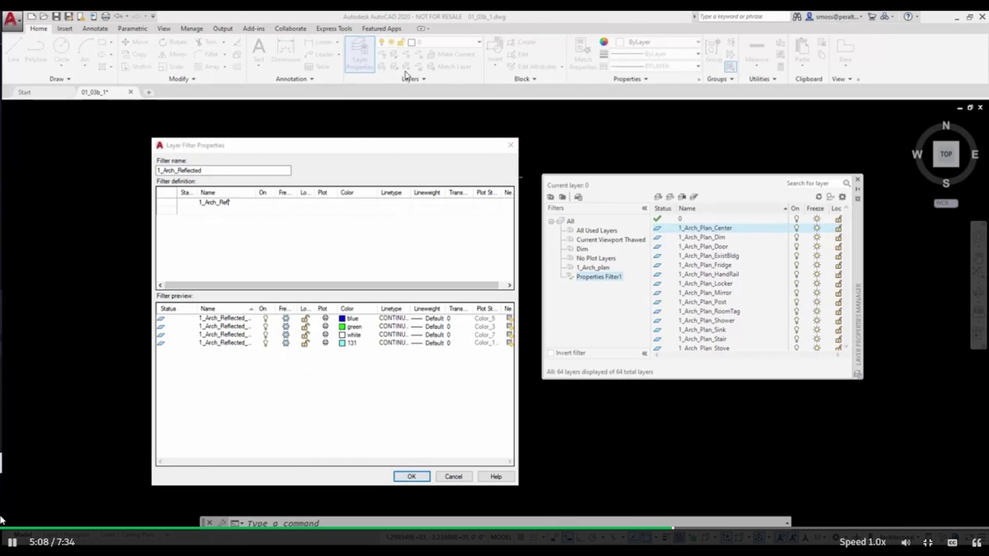
pyautogui.click(412, 476)
# Thaw all layers and isolate the 1_Arch_Reflected filter group in all viewports.
pyautogui.click(406, 67)
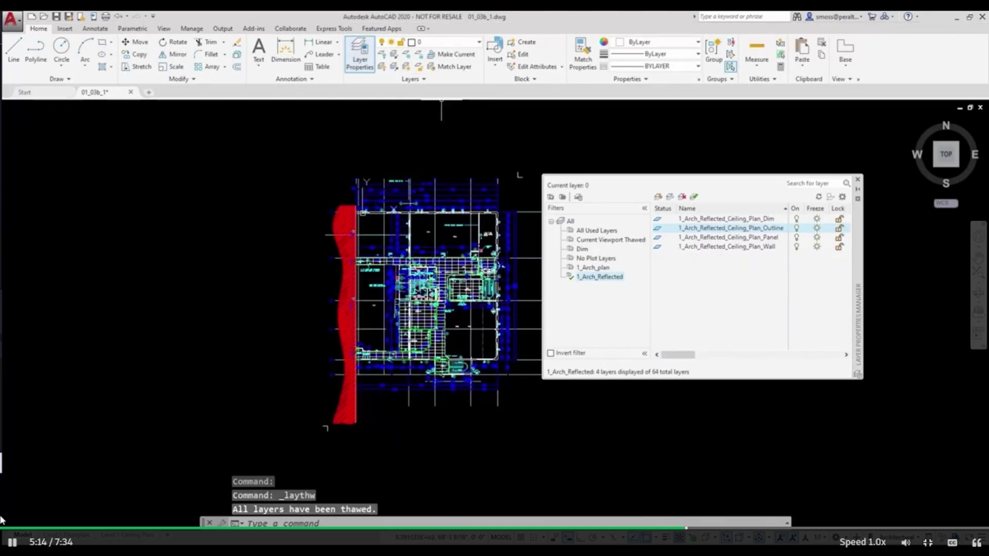
pyautogui.rightClick(595, 281)
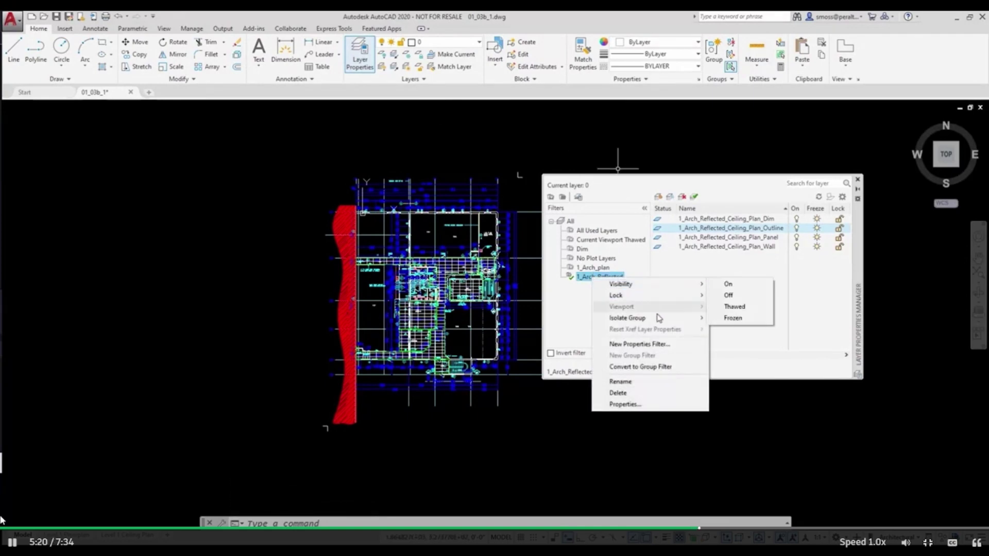
pyautogui.moveTo(658, 320)
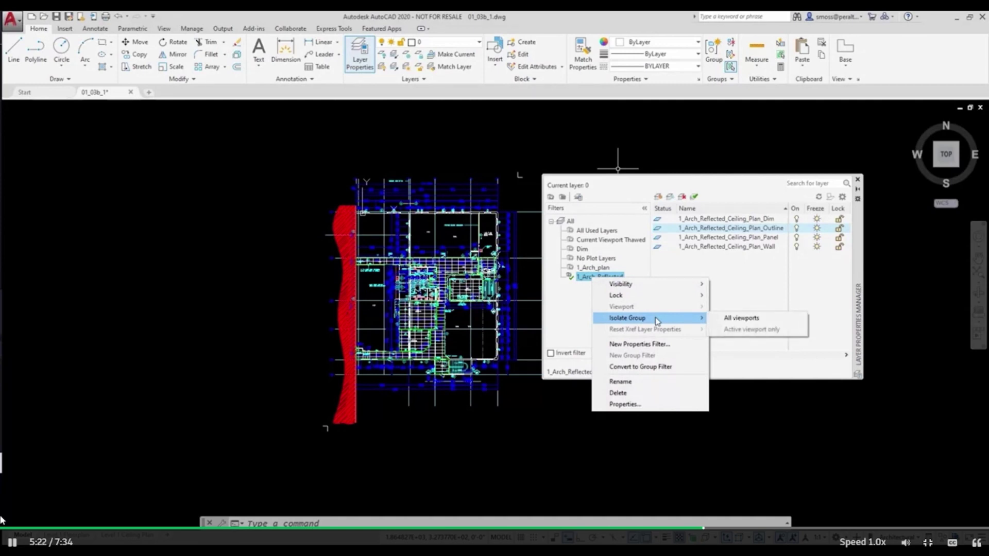
pyautogui.click(746, 320)
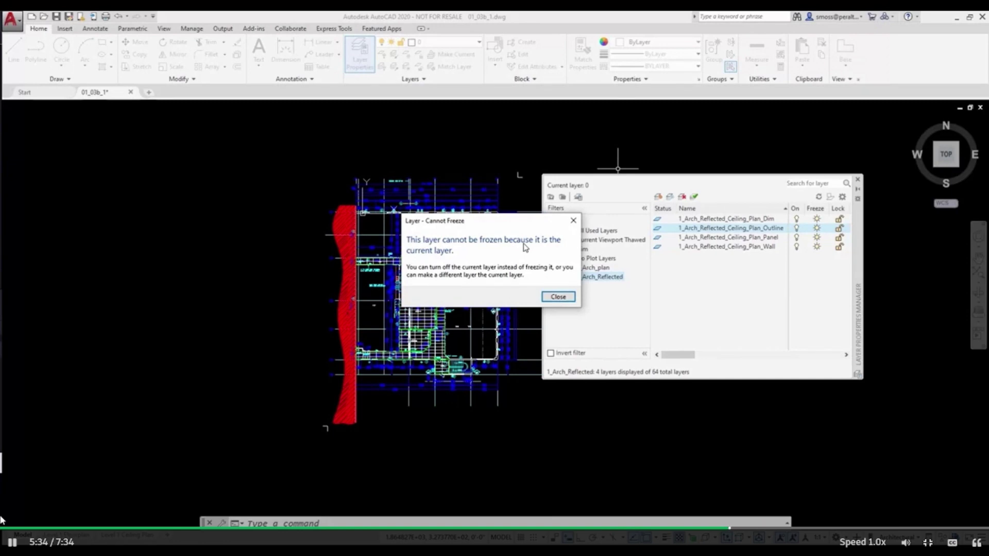
pyautogui.click(558, 297)
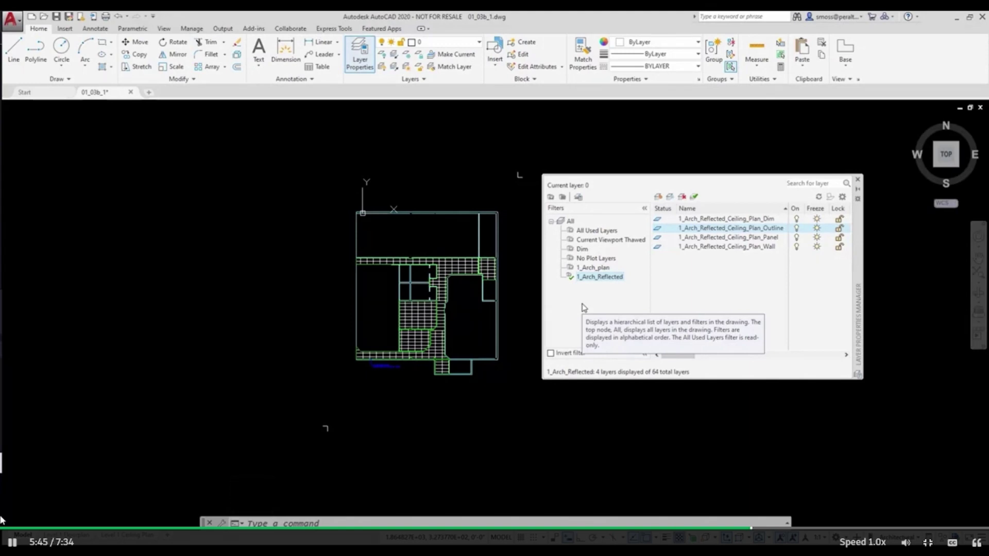
# Save the current layer settings as a new layer state named Level 1 Ceiling Plan and close the layer managers.
pyautogui.click(579, 197)
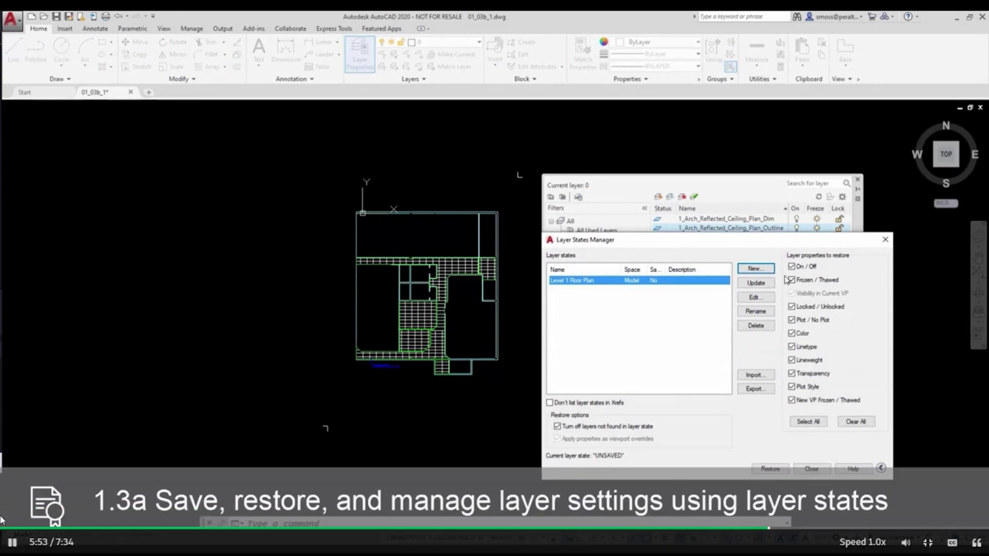
pyautogui.click(755, 269)
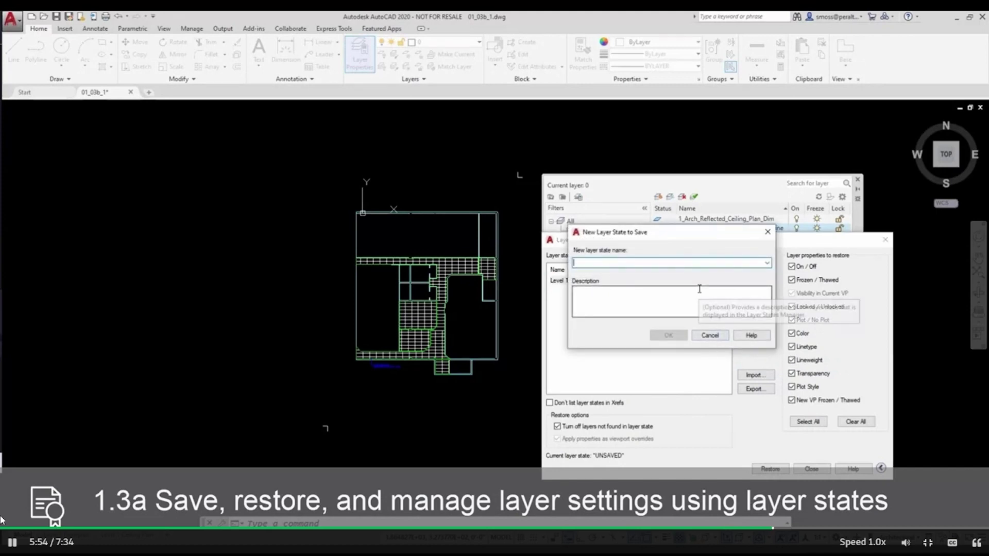
pyautogui.write('Level 1')
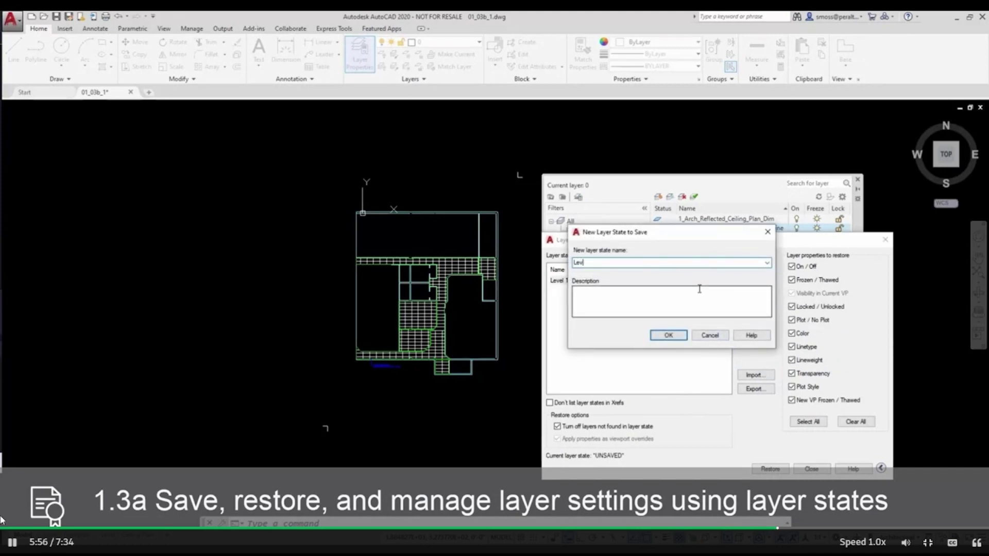
pyautogui.write(' Ceil')
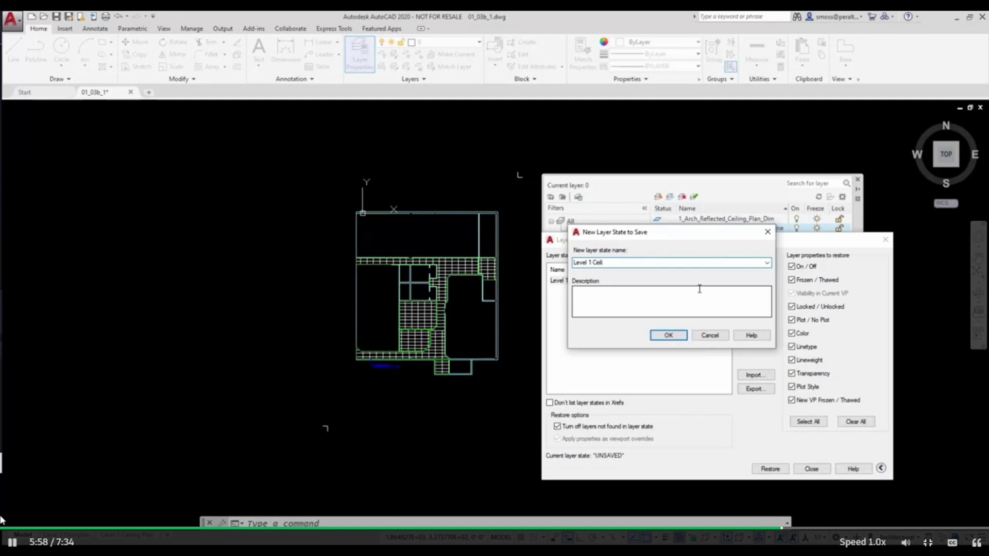
pyautogui.write('ing Plan')
pyautogui.click(668, 335)
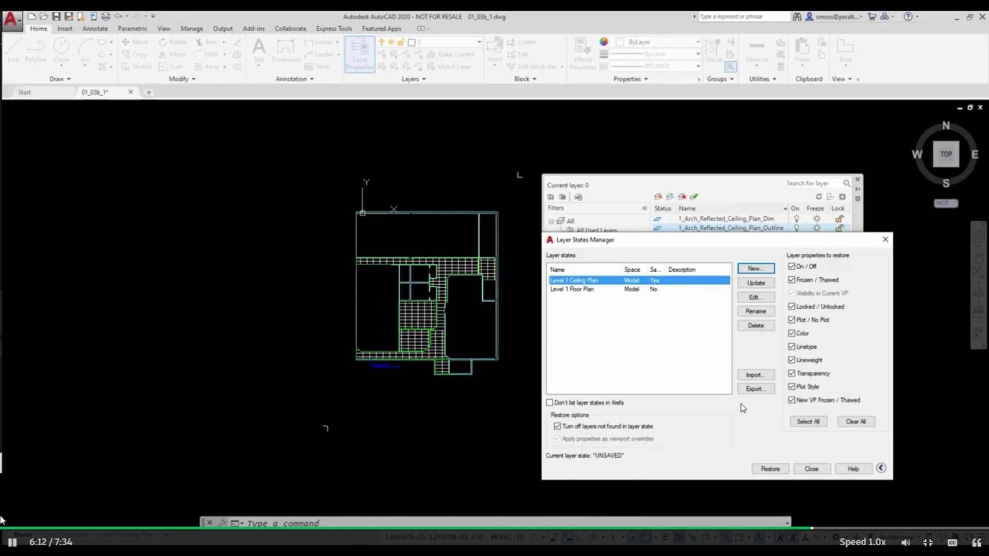
pyautogui.click(812, 469)
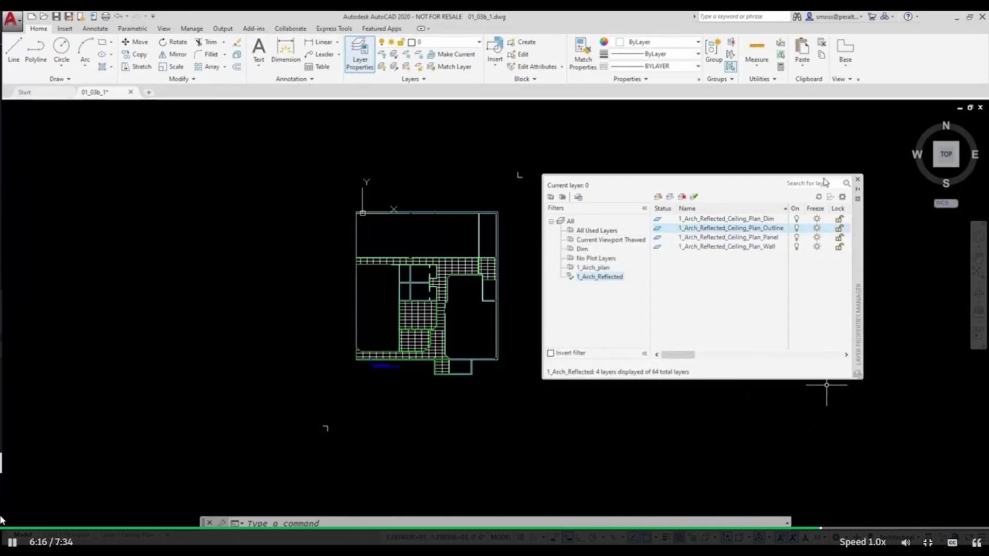
pyautogui.click(858, 181)
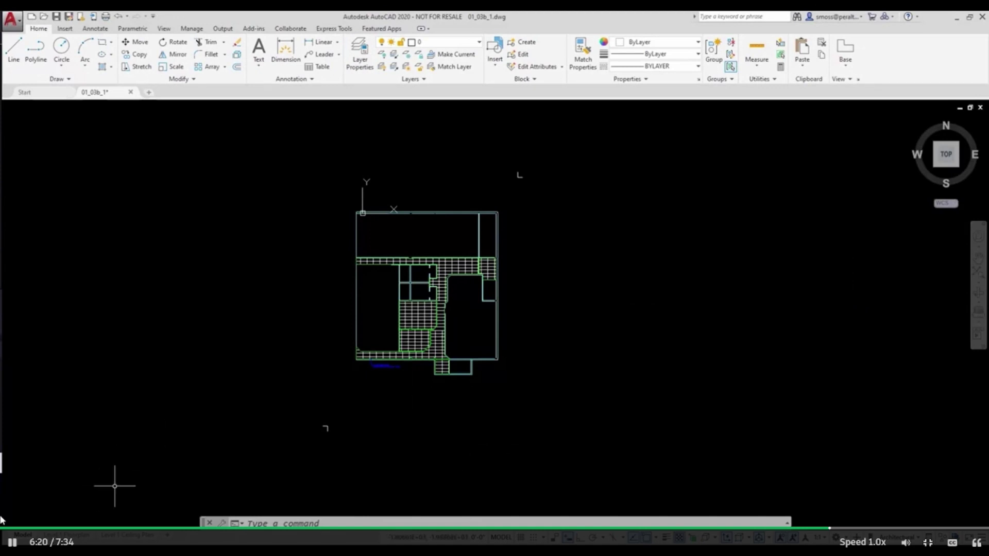
# Restore the Level 1 Floor Plan layer state inside the viewport of the Level 1 Floorplan layout.
pyautogui.moveTo(61, 534)
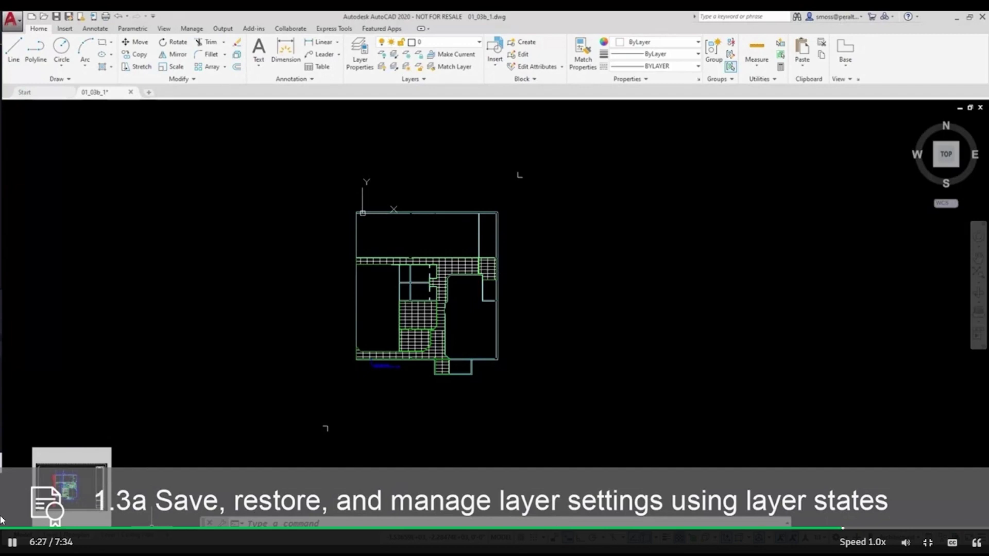
pyautogui.click(60, 534)
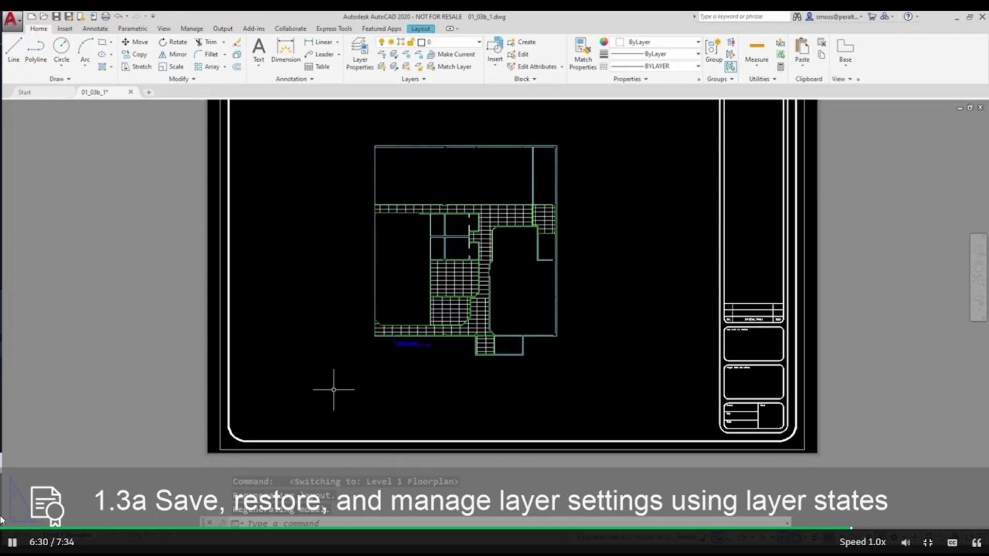
pyautogui.doubleClick(404, 270)
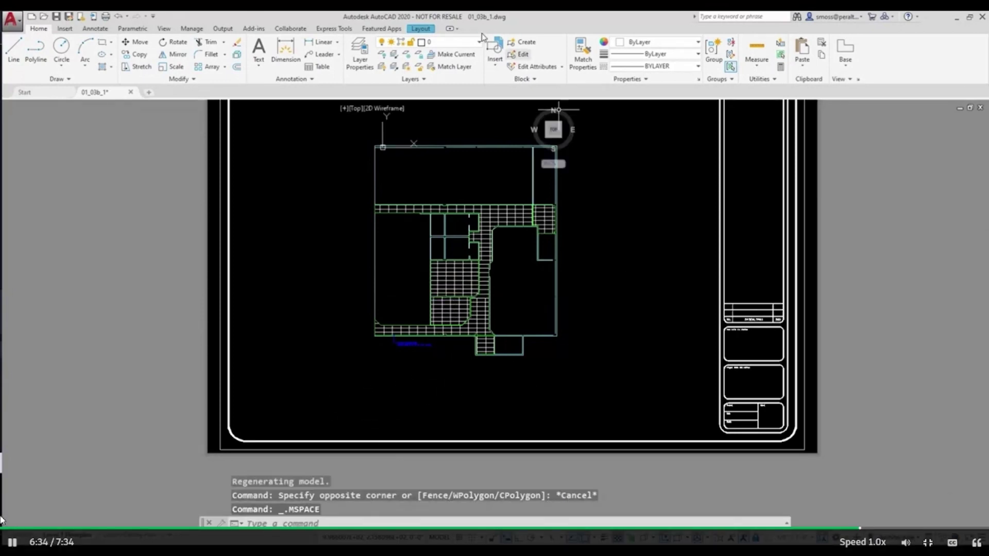
pyautogui.click(419, 80)
pyautogui.click(440, 94)
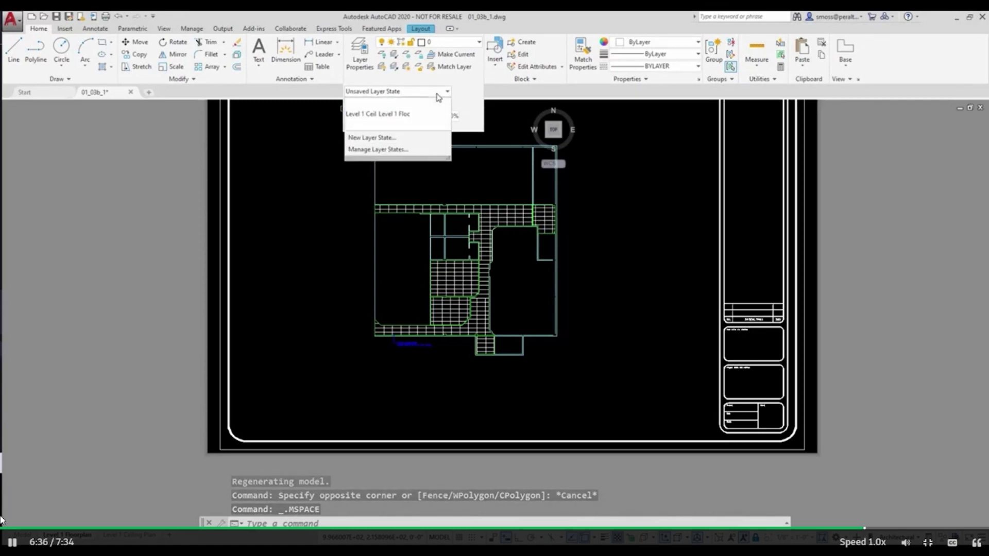
pyautogui.click(397, 119)
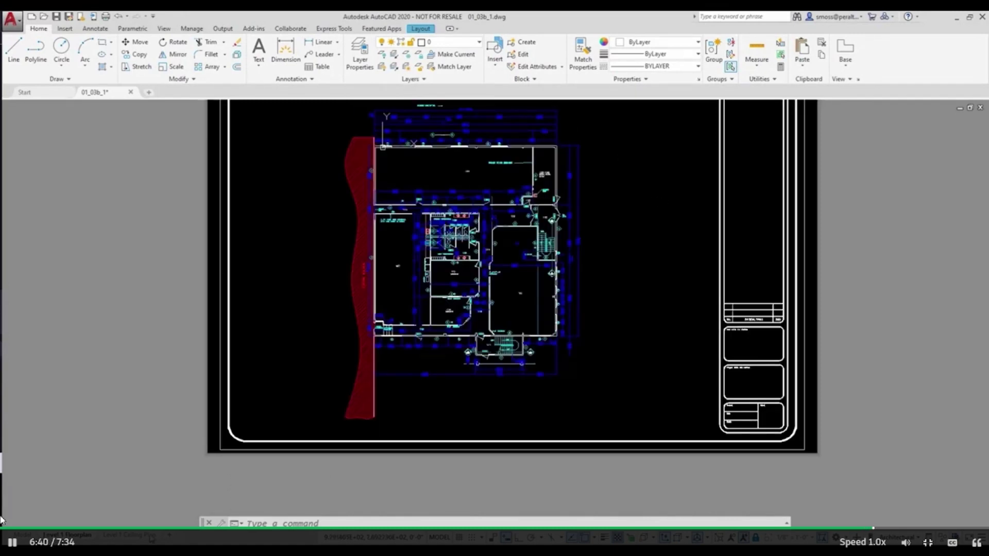
# Restore the Level 1 Ceiling Plan layer state inside the Level 1 Ceiling Plan layout's viewport and return to paper space.
pyautogui.hotkey('ctrl', 'pagedown')
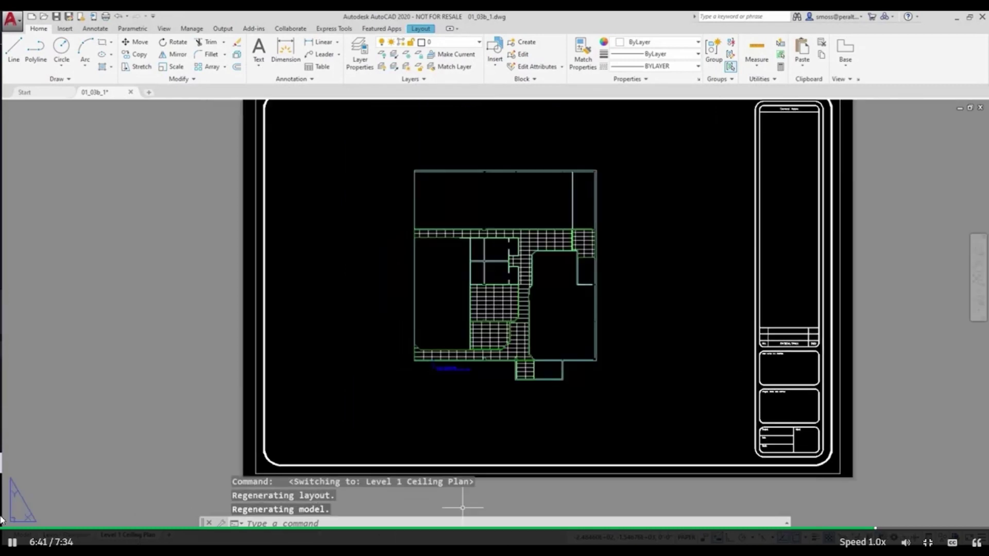
pyautogui.doubleClick(492, 206)
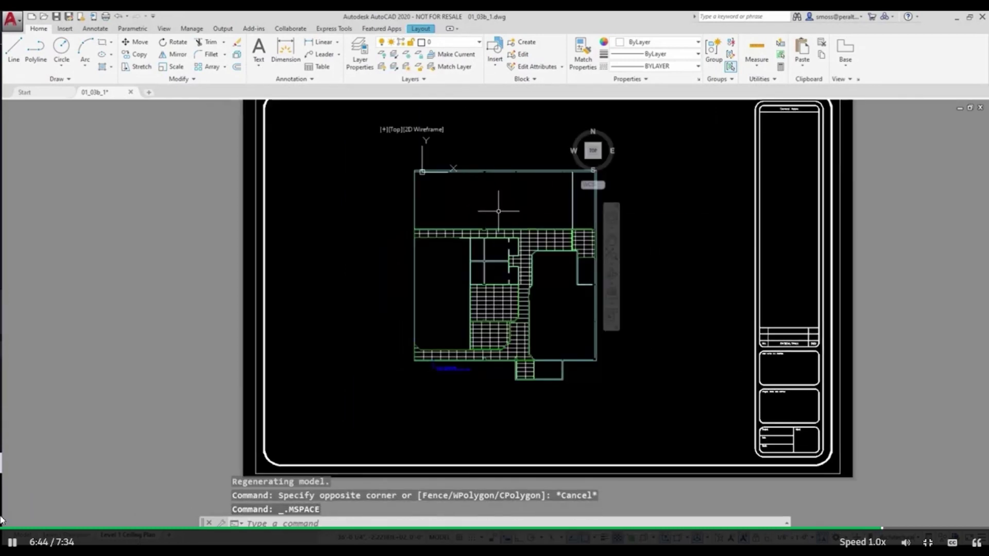
pyautogui.click(417, 83)
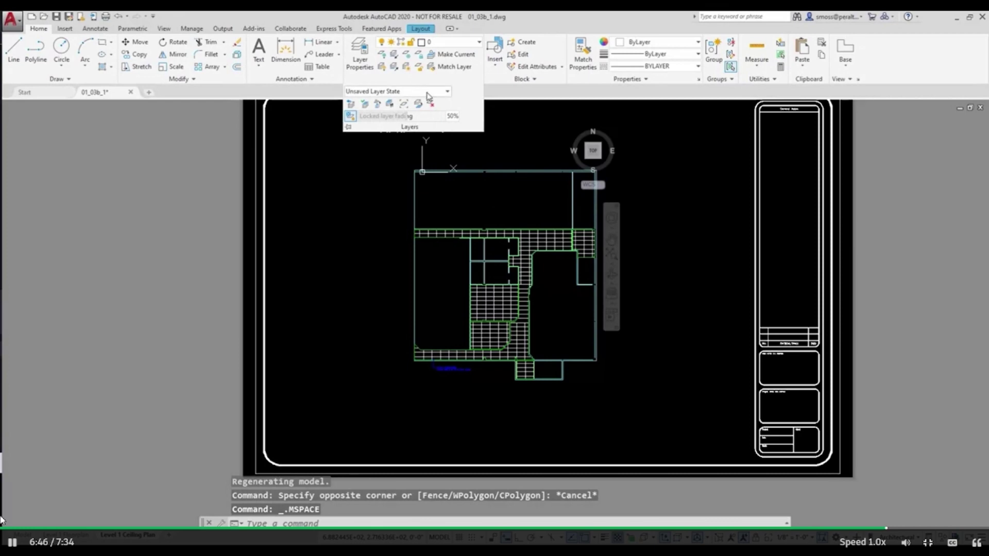
pyautogui.click(427, 92)
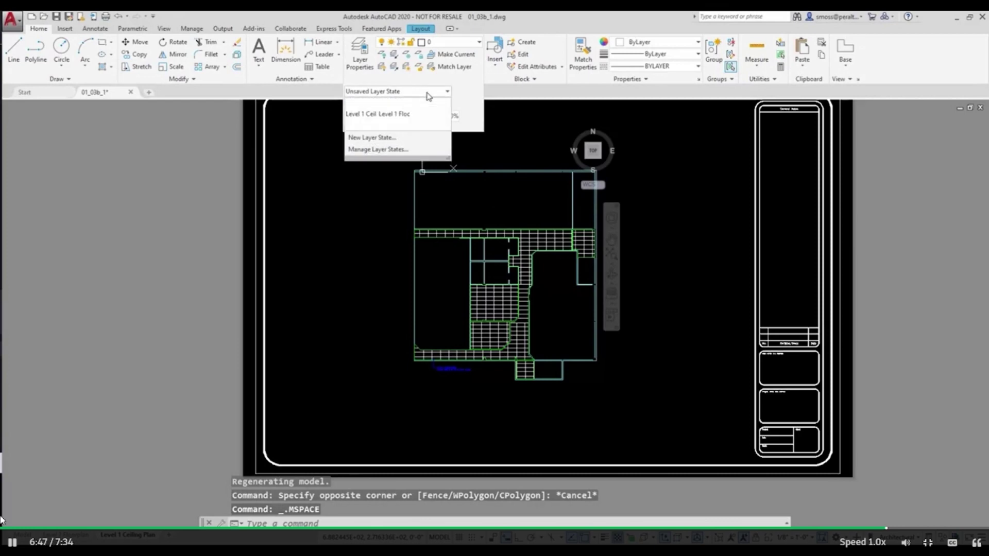
pyautogui.click(359, 124)
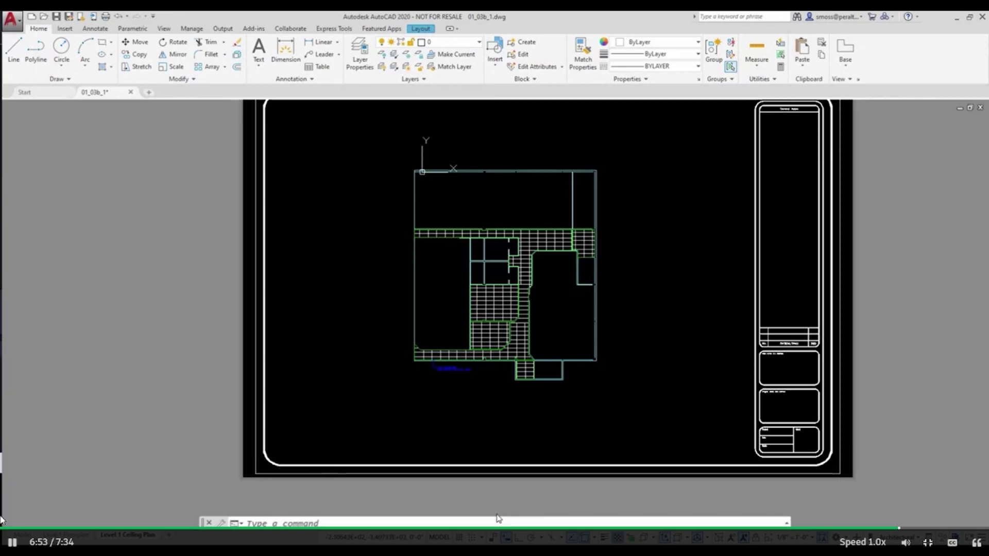
pyautogui.click(443, 537)
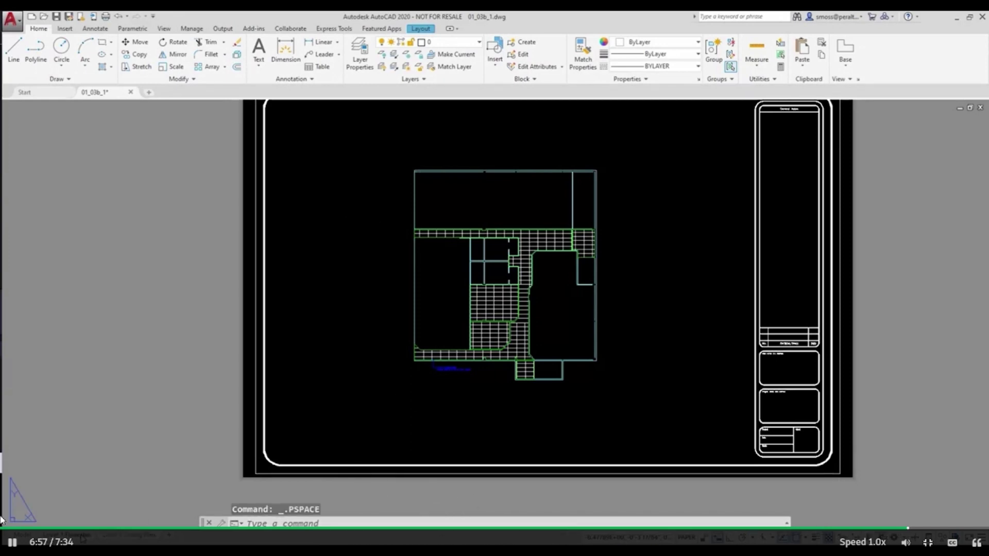
# Compare the layers displayed on the Level 1 Floorplan and Level 1 Ceiling Plan layouts.
pyautogui.click(67, 535)
pyautogui.click(121, 536)
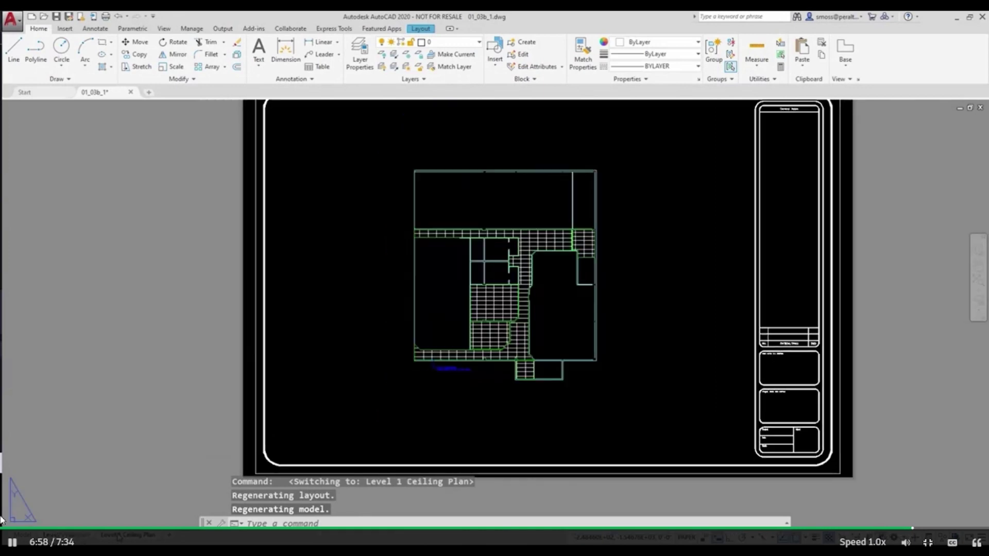
pyautogui.click(67, 536)
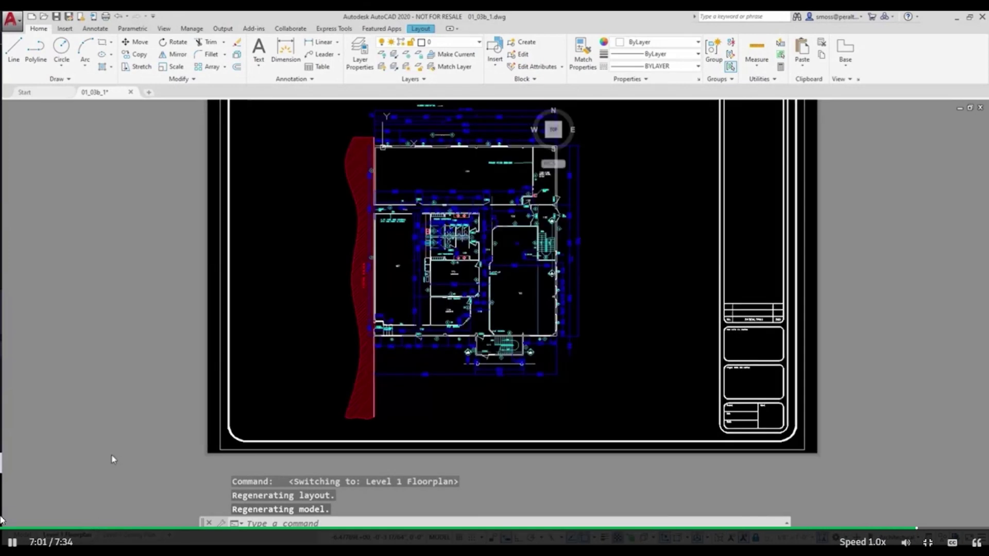
pyautogui.moveTo(168, 323); pyautogui.dragTo(167, 364, button='middle')
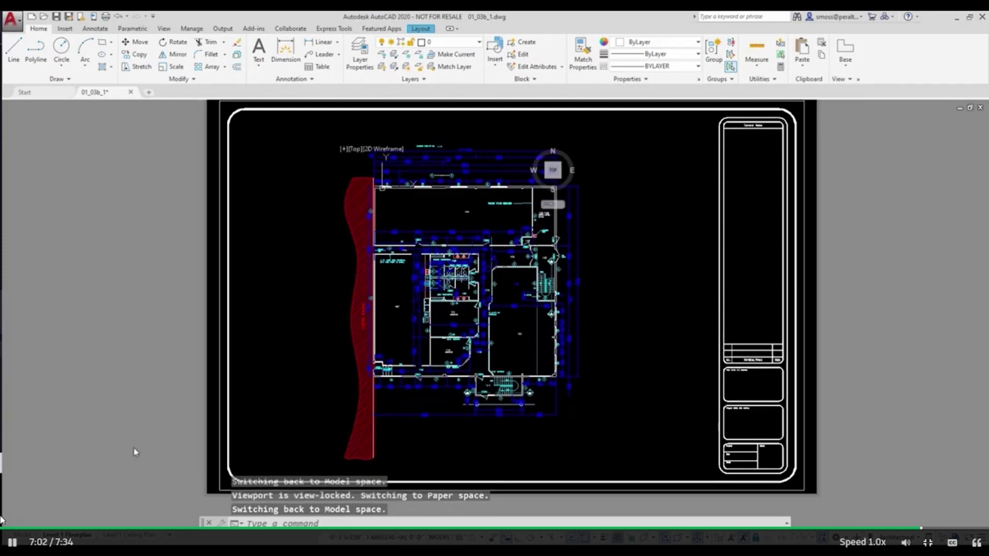
pyautogui.click(121, 535)
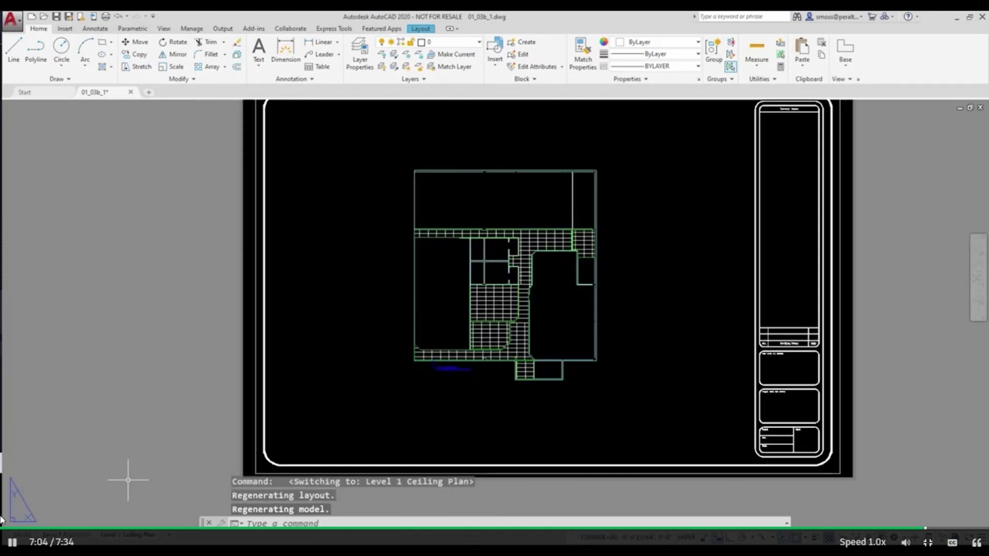